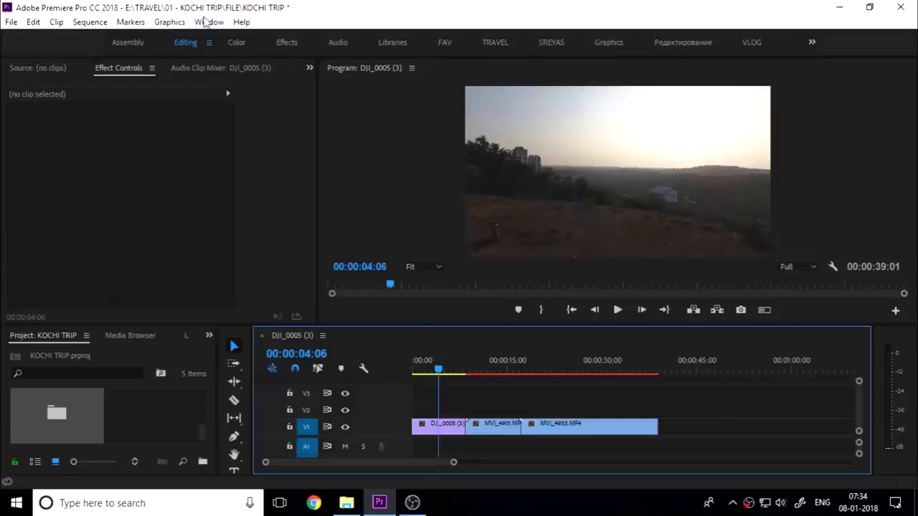
- Open Premiere Pro's Window menu to see the list of available panels
left_click(205, 22)
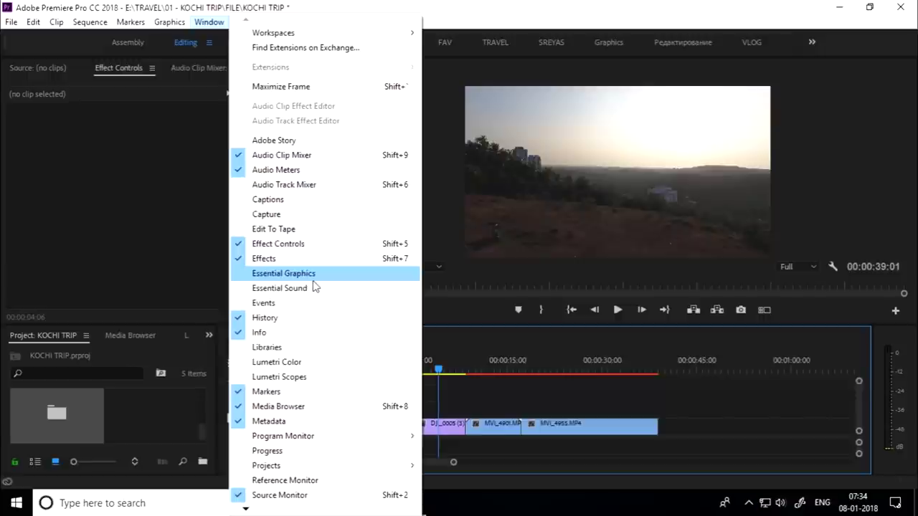
- Show the Essential Graphics panel on its Browse tab, then launch File Explorer
left_click(314, 279)
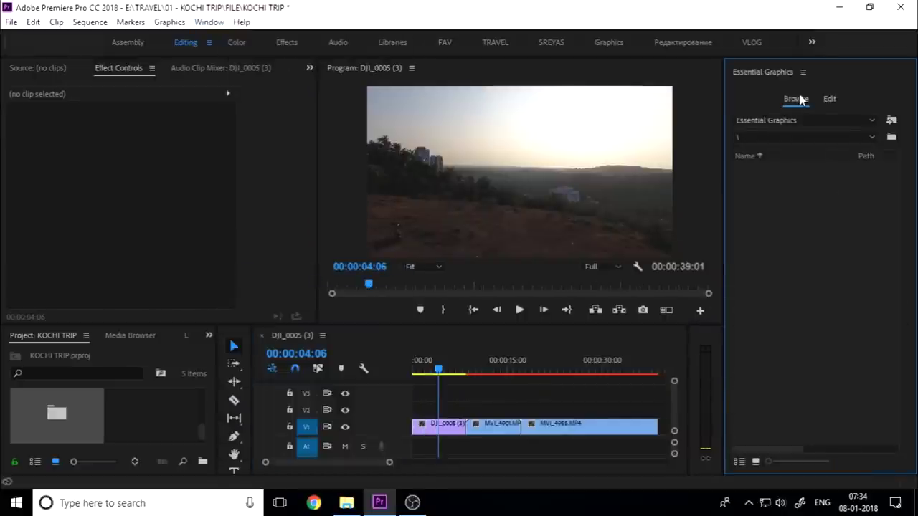
left_click(829, 103)
left_click(798, 100)
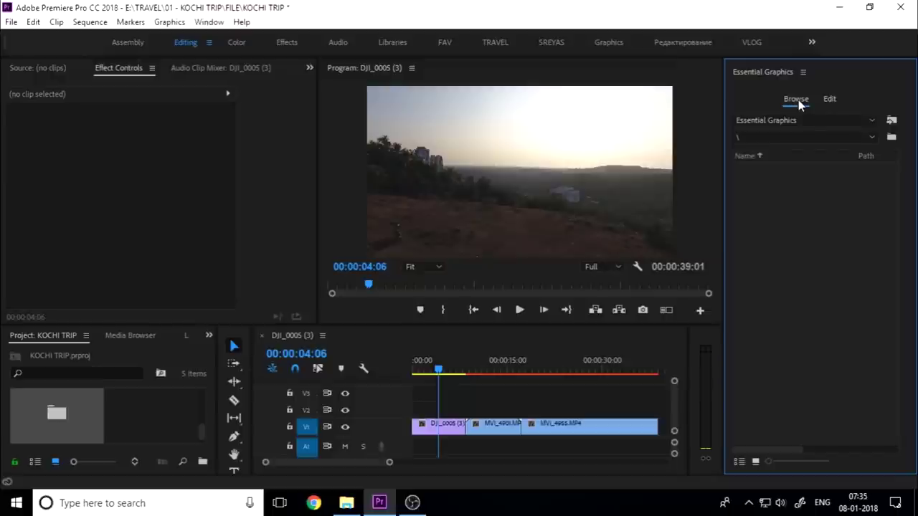
left_click(358, 502)
- Navigate File Explorer to the user's AppData\Roaming\Adobe\Common\Essential Graphics folder
left_click(89, 105)
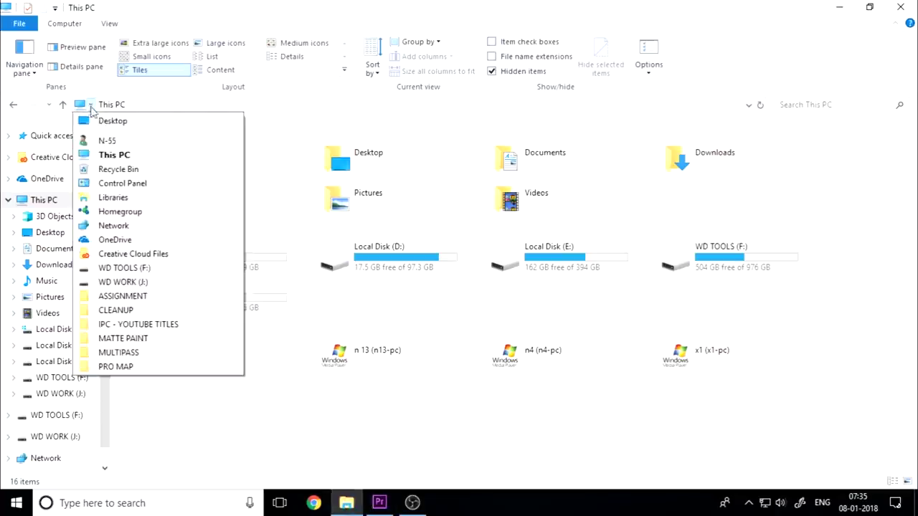
left_click(141, 140)
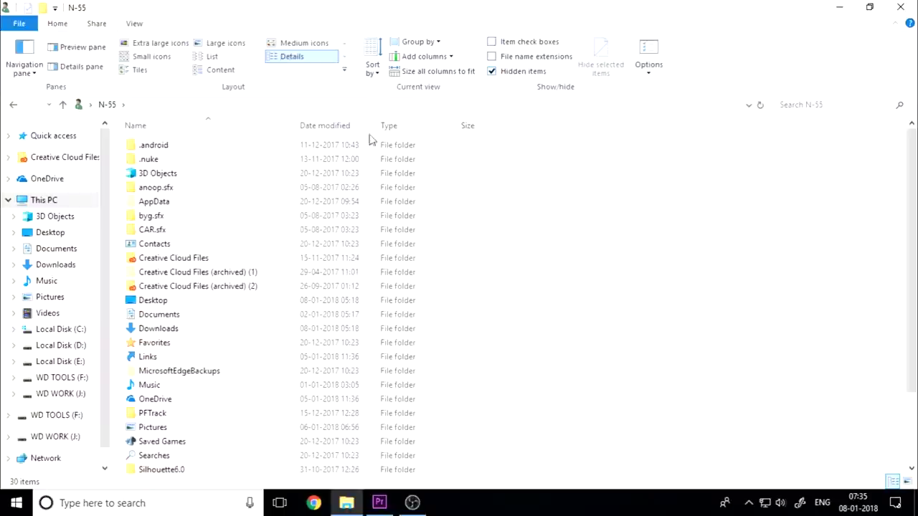
double_click(180, 203)
double_click(169, 175)
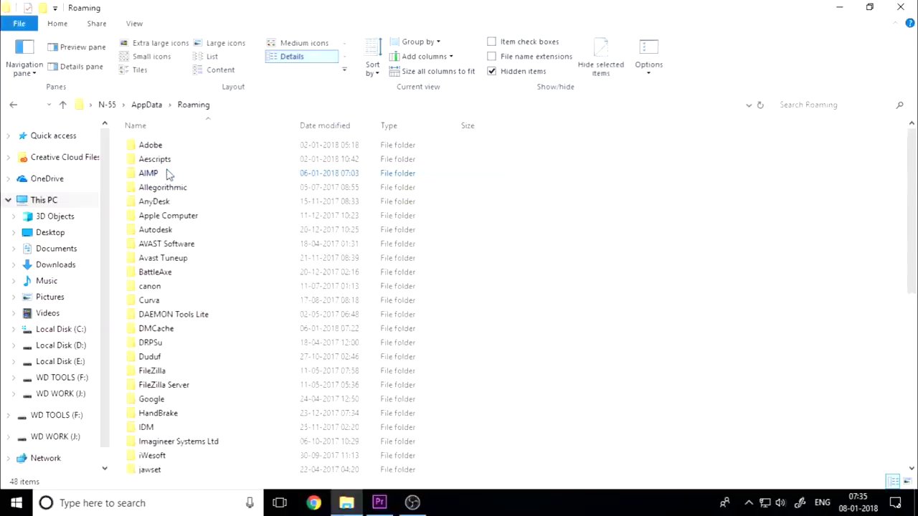
double_click(164, 148)
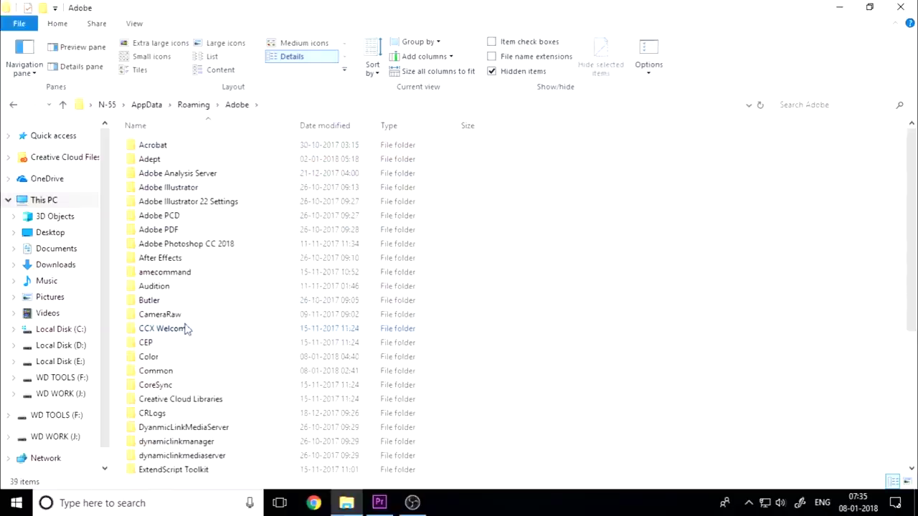
double_click(173, 373)
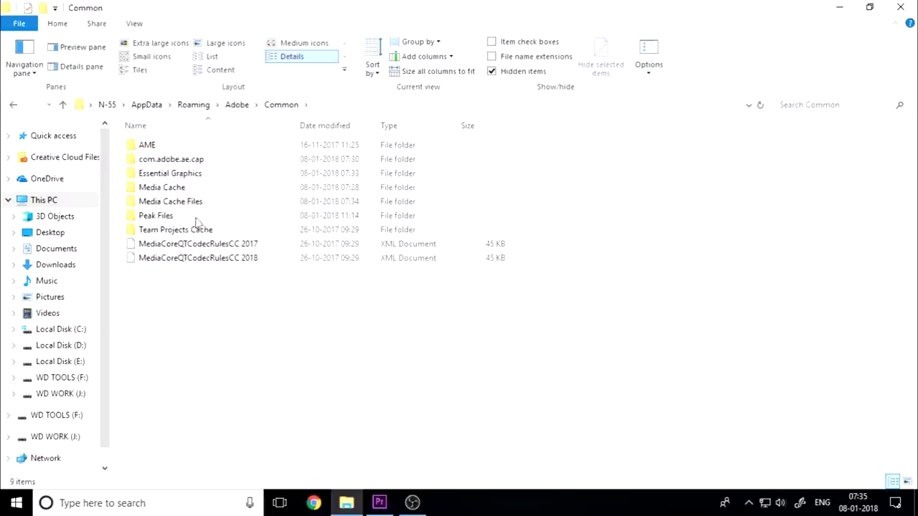
double_click(191, 175)
- Paste the IPC - YOUTUBE TITLES folder from the desktop into Essential Graphics, then return to Premiere
key("super+d")
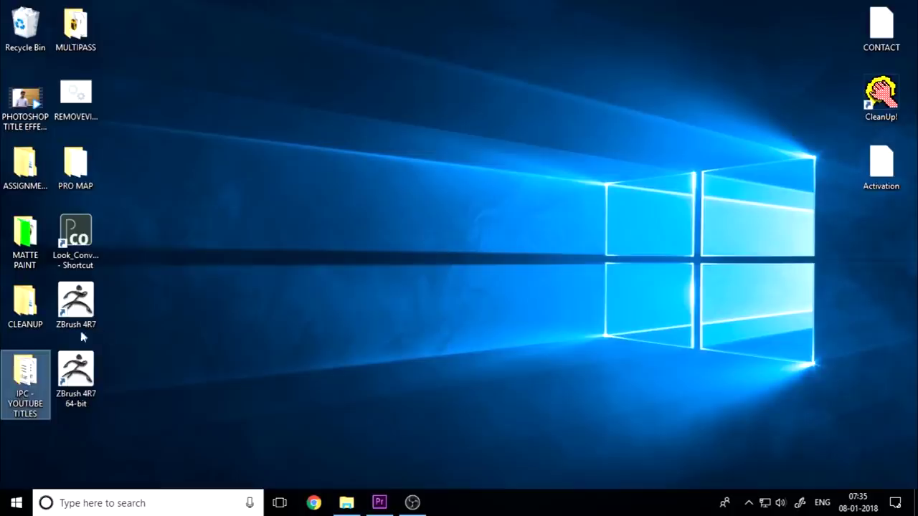
left_click(345, 502)
key("ctrl+v")
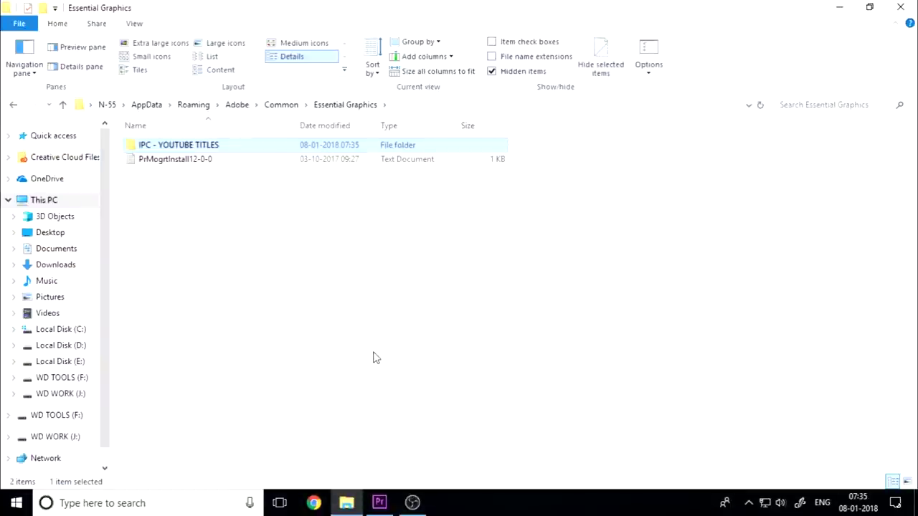
left_click(379, 503)
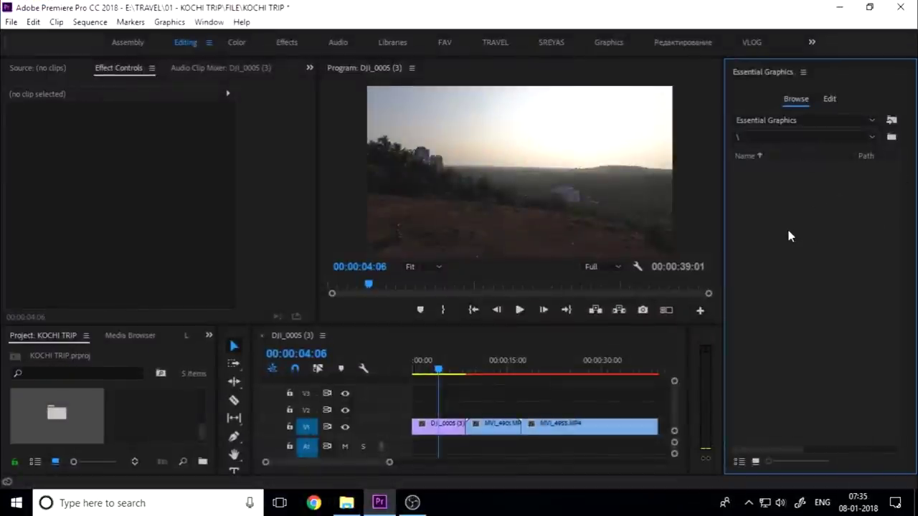
- Check the template source and folder dropdowns in the Essential Graphics Browse tab
left_click(775, 121)
left_click(774, 136)
left_click(773, 137)
left_click(773, 152)
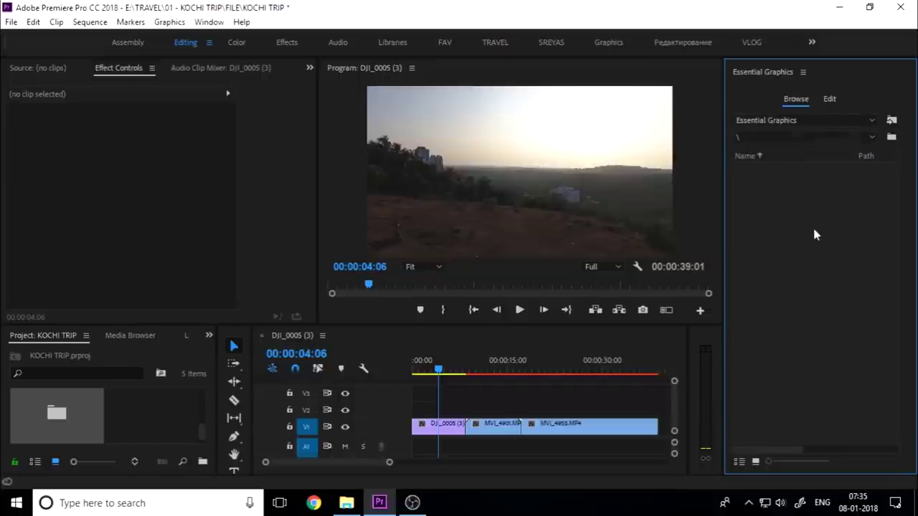
- Refresh Essential Graphics by closing the panel and reopening it from the Window menu
left_click(803, 73)
left_click(725, 76)
left_click(209, 22)
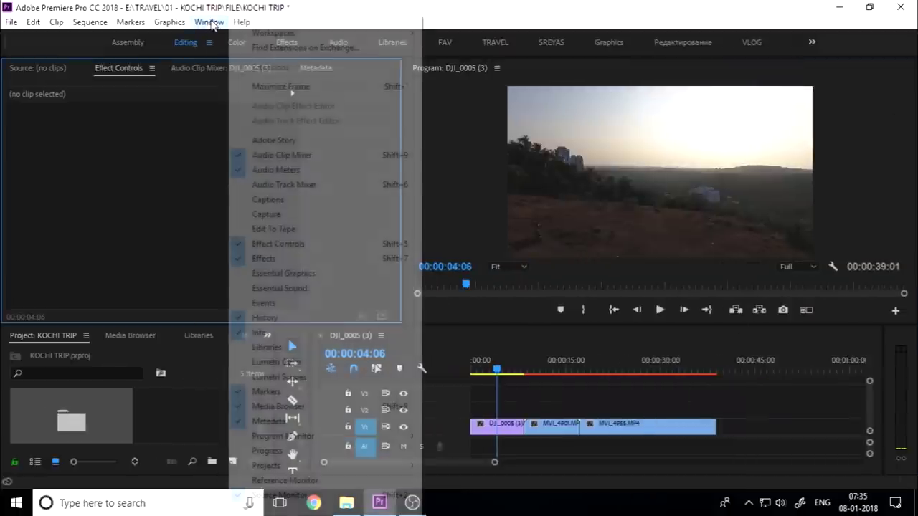
left_click(283, 273)
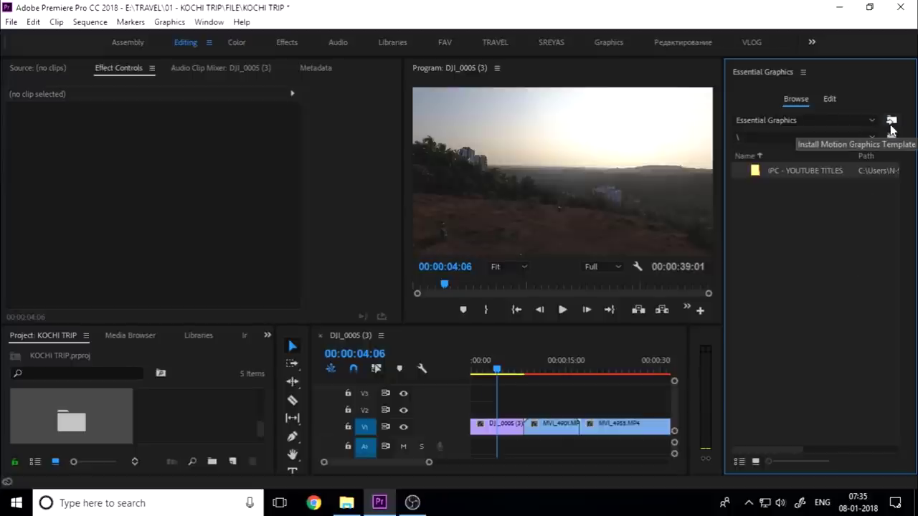
left_click(892, 122)
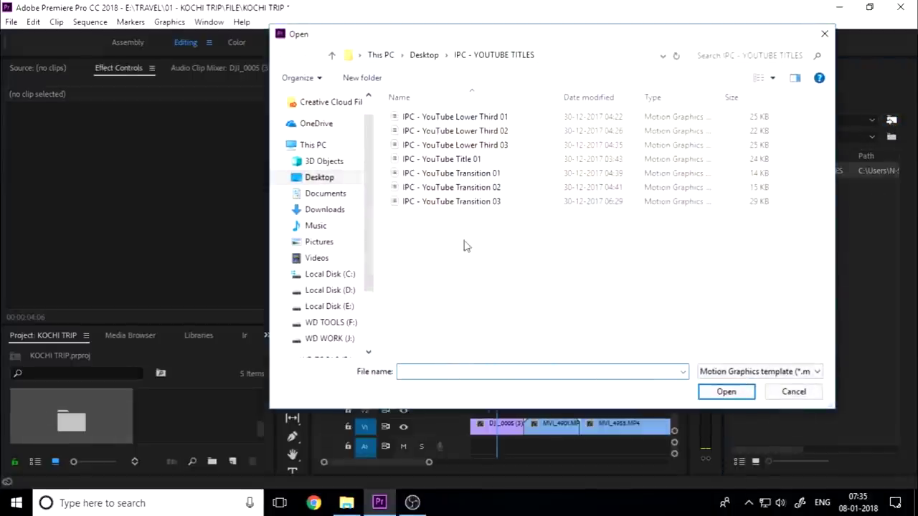
- Look over the Lower Third template files in the install dialog and cancel without installing
left_click(451, 120)
left_click(451, 133)
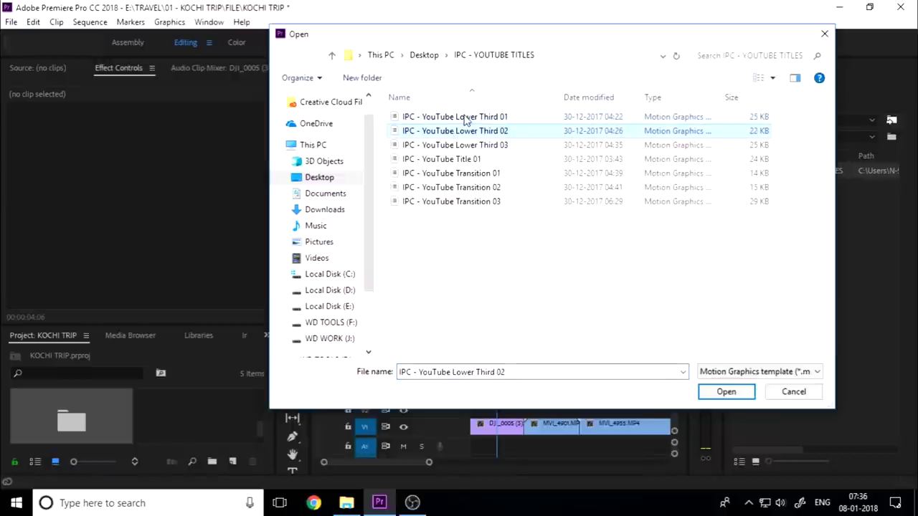
left_click(822, 396)
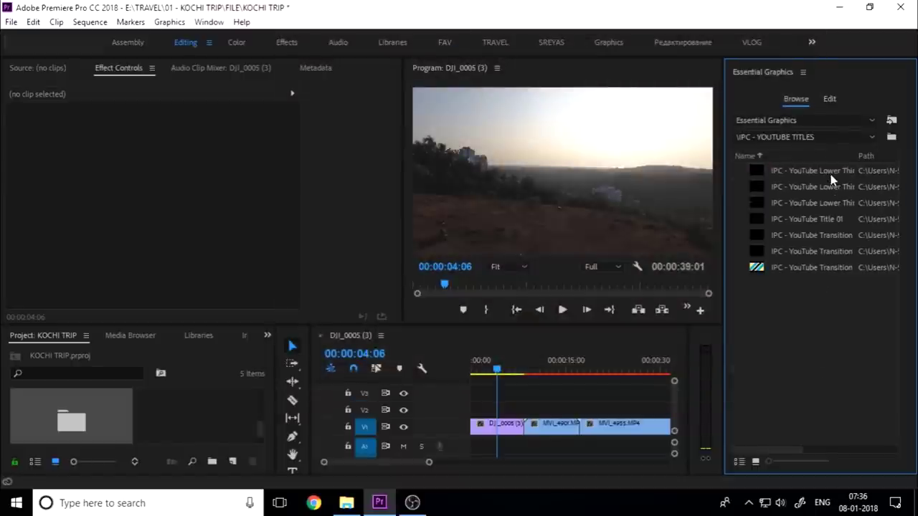
- Put IPC - YouTube Lower Third 03 on V2 at the start, scale it to frame size, and preview
left_click_drag(802, 202, 480, 413)
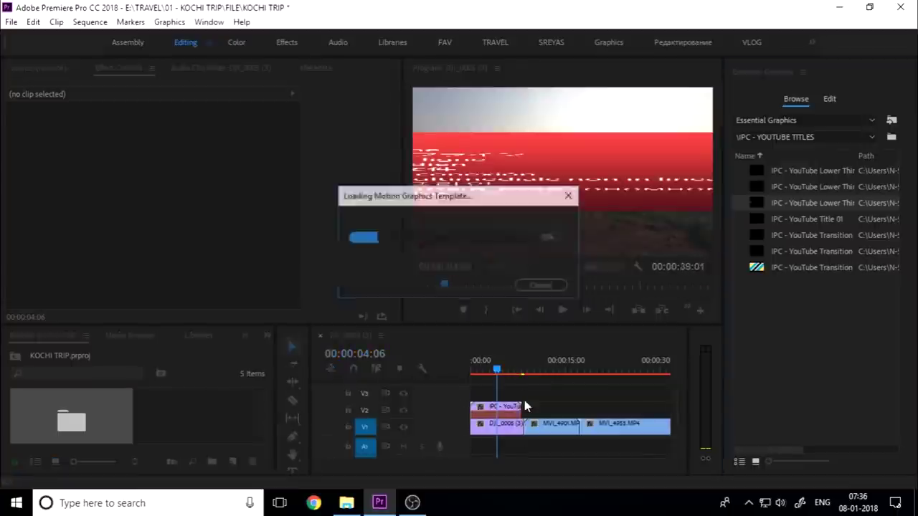
key("Home")
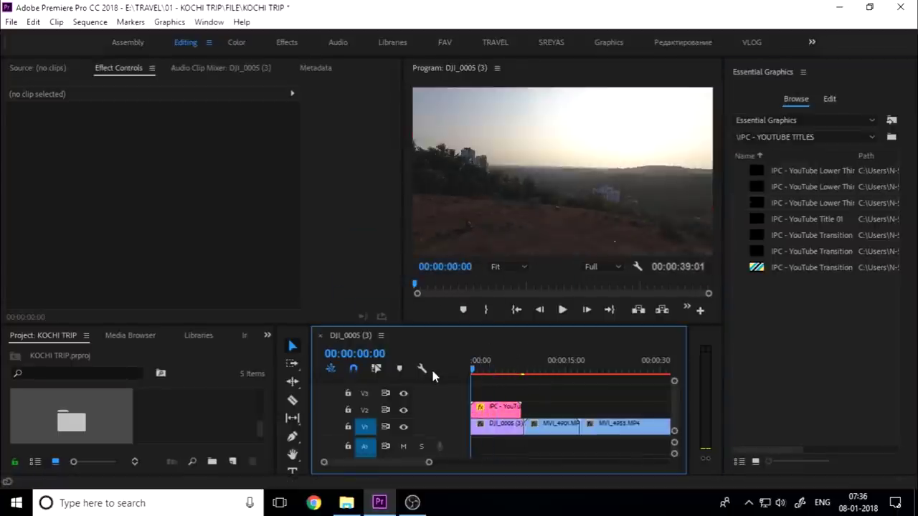
key("space")
key("space")
left_click(497, 410)
right_click(497, 411)
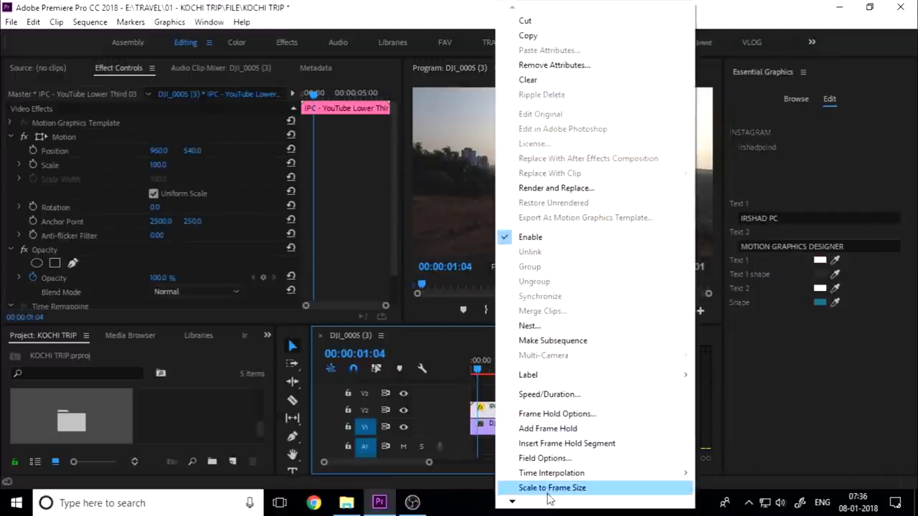
left_click(523, 481)
key("Home")
key("space")
key("space")
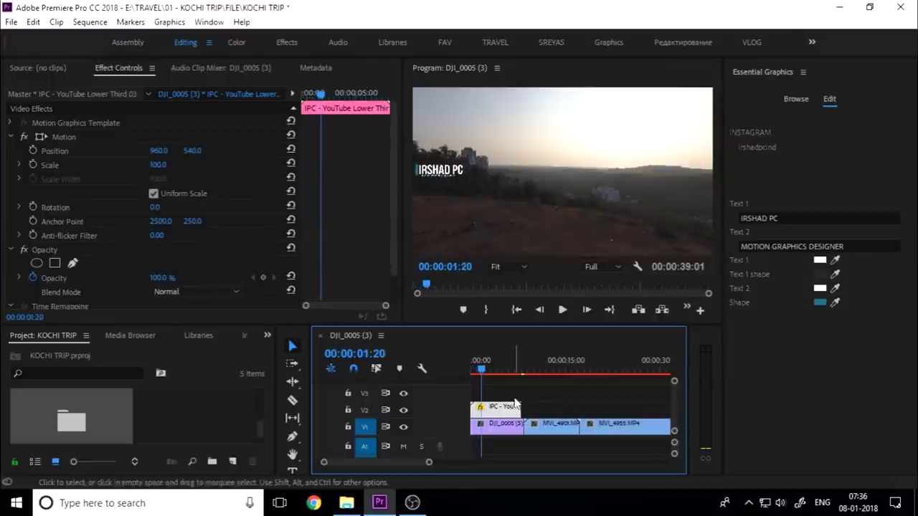
- Drag the lower-third title lower in the Program monitor frame
left_click(448, 170)
left_click_drag(448, 167, 444, 242)
left_click_drag(483, 370, 487, 378)
- Change the title's first line to CALICUT and its second line to CITY OF GOD
left_click(807, 218)
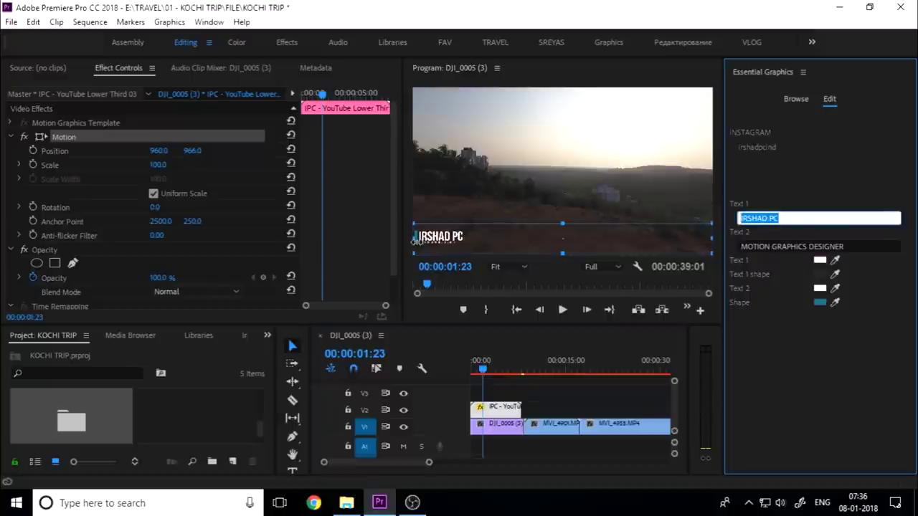
type("CALICU")
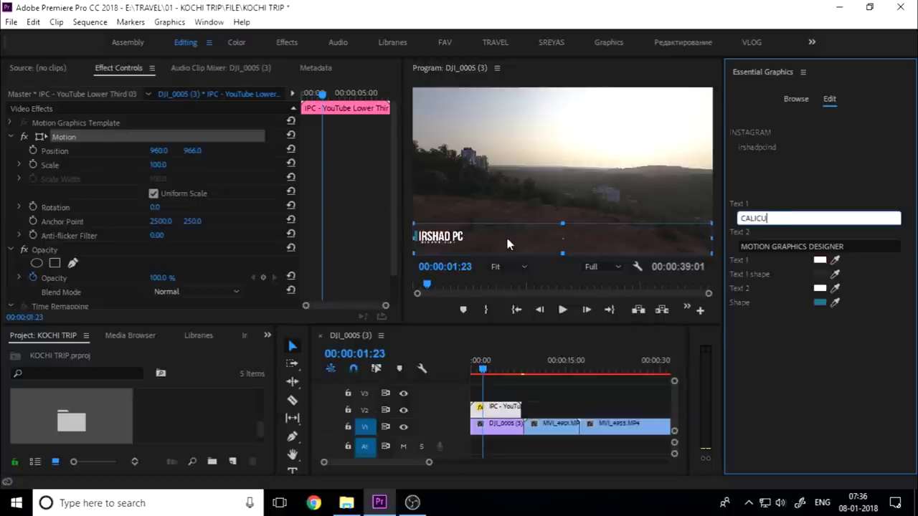
left_click(851, 248)
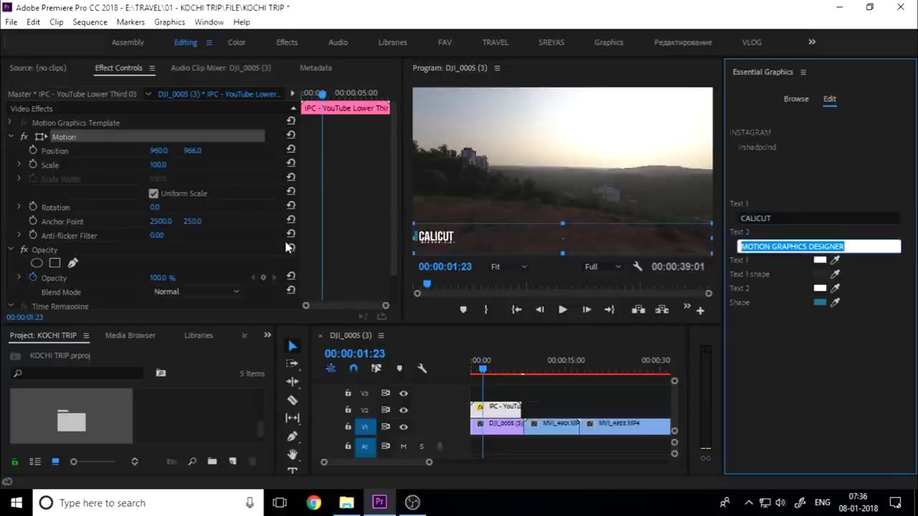
key("BackSpace")
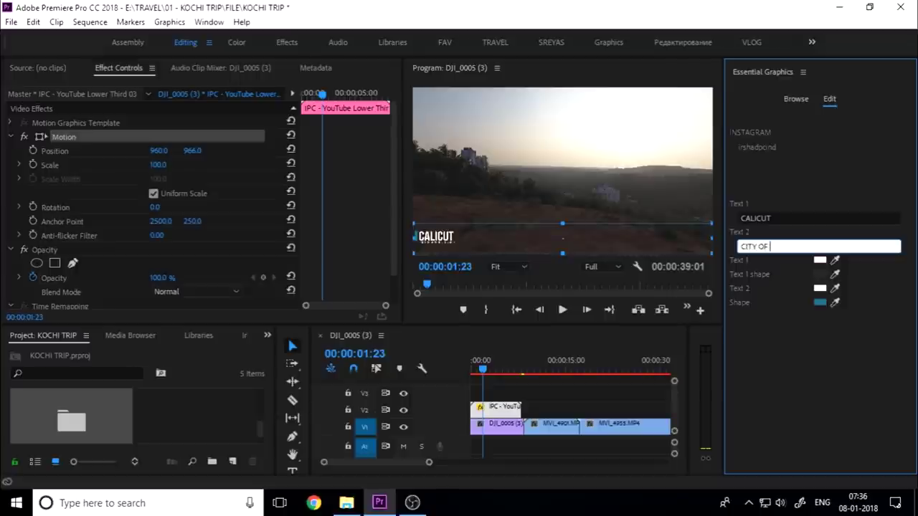
left_click(779, 219)
left_click(784, 337)
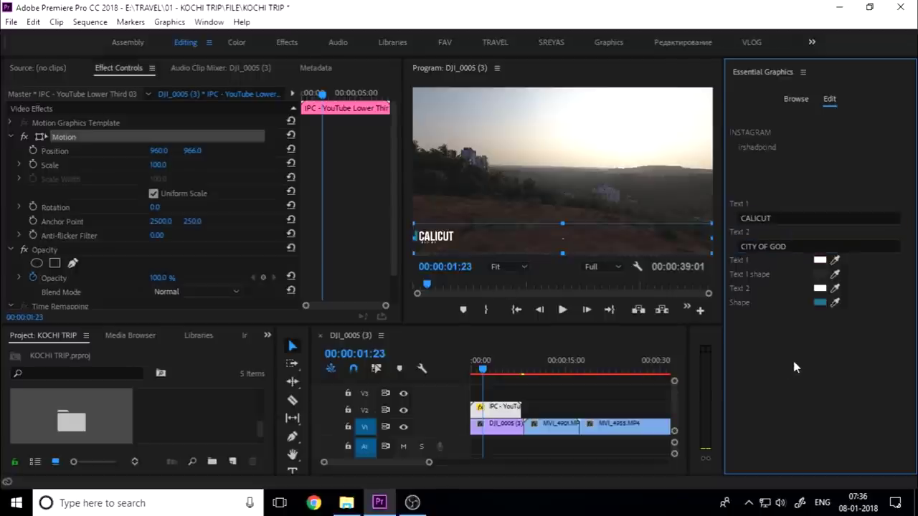
- Make the lower-third shape orange
left_click(836, 302)
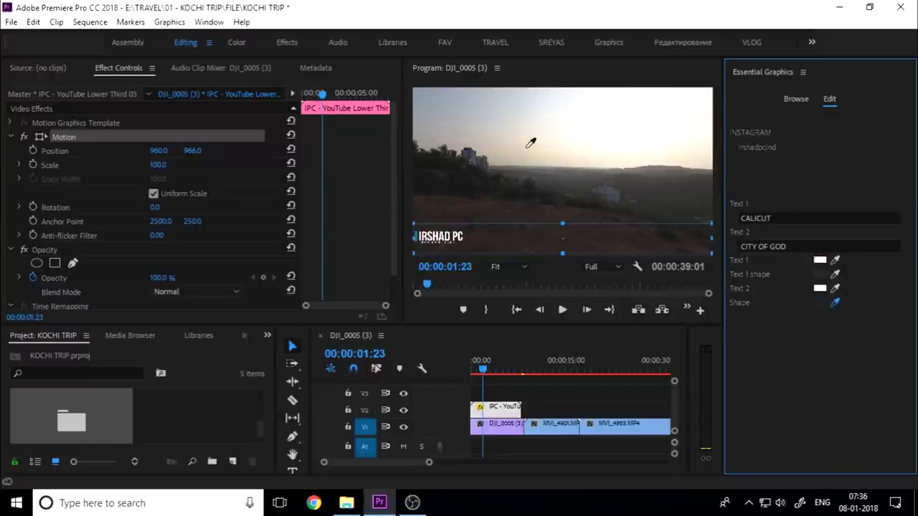
left_click(588, 162)
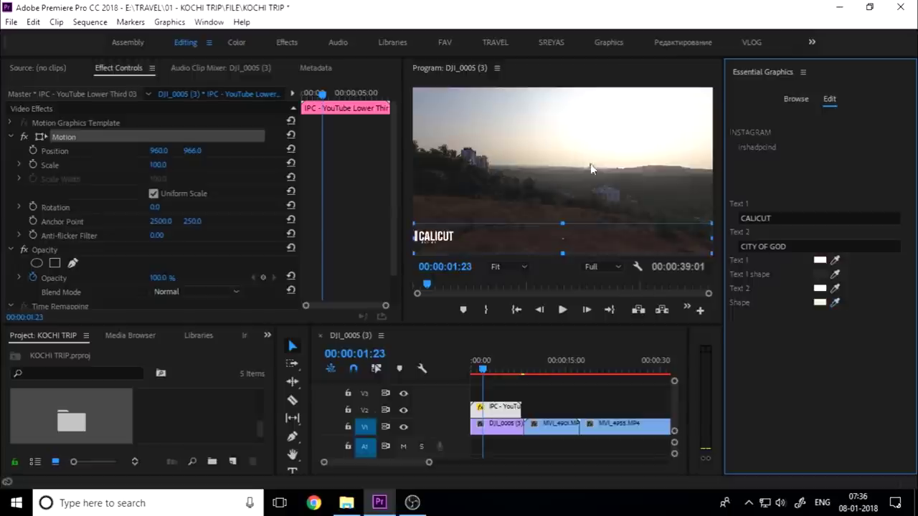
left_click(819, 302)
left_click_drag(469, 331, 479, 357)
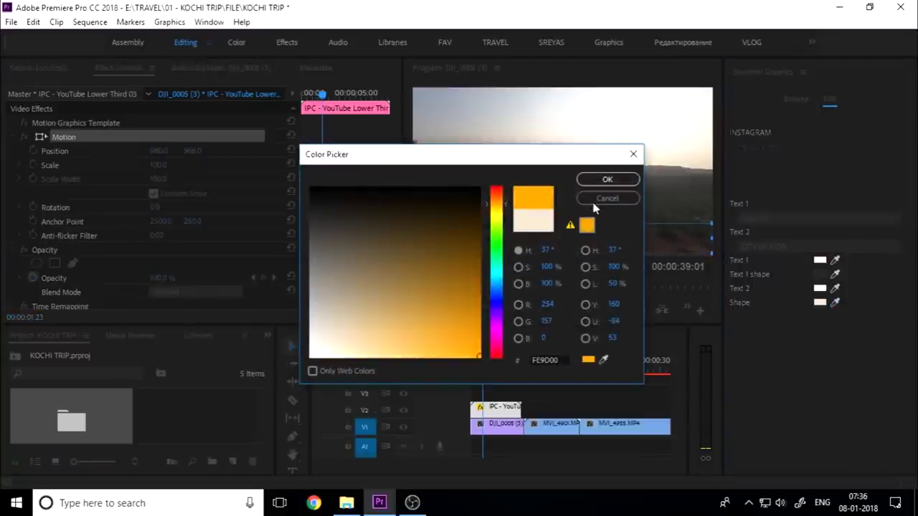
left_click(608, 178)
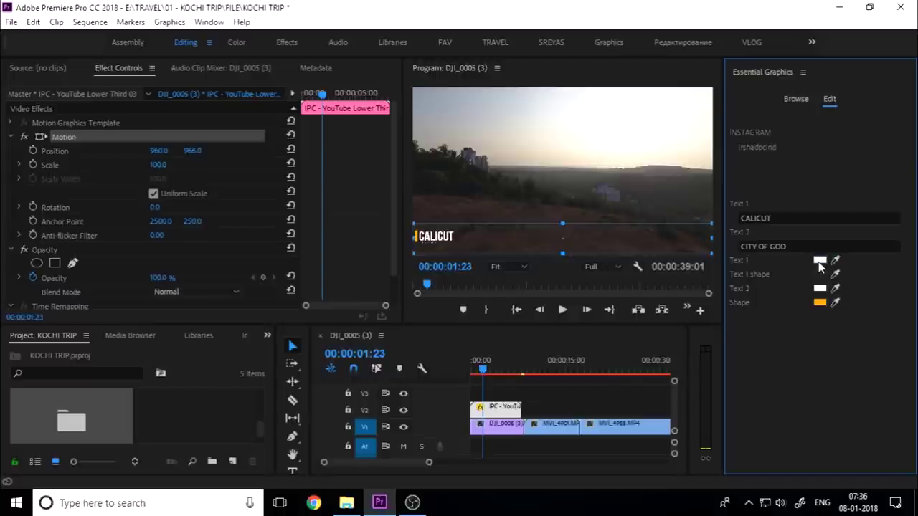
- Make the CALICUT text light blue (#328AB3)
left_click(820, 261)
left_click_drag(467, 264, 457, 322)
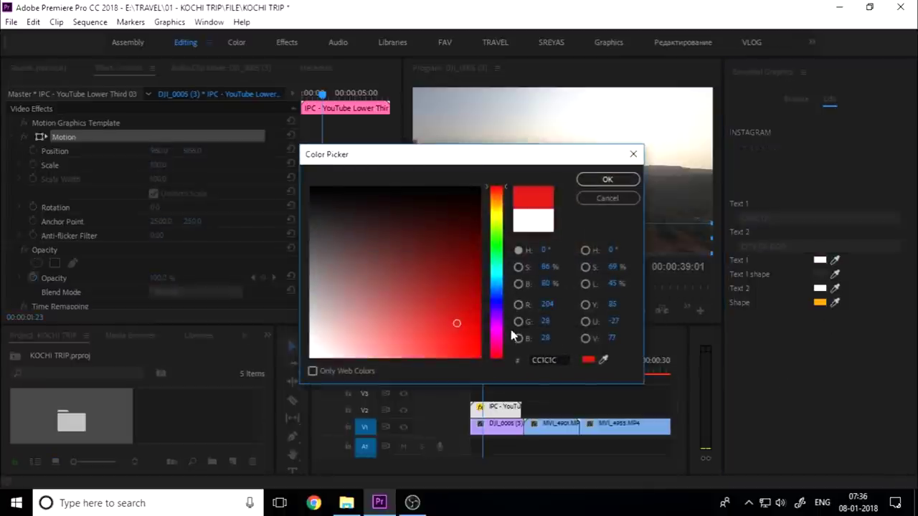
left_click_drag(498, 267, 499, 296)
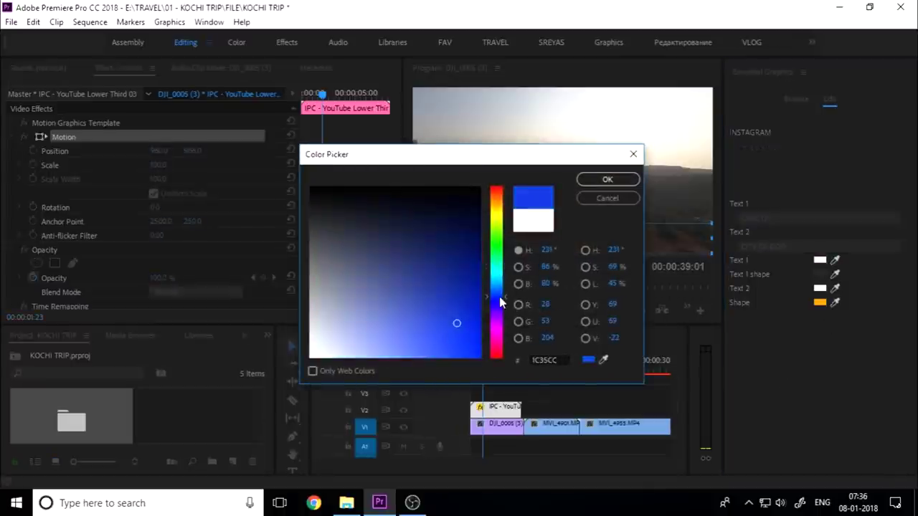
mouse_move(456, 323)
left_mouse_down()
mouse_move(456, 357)
mouse_move(500, 289)
left_mouse_up()
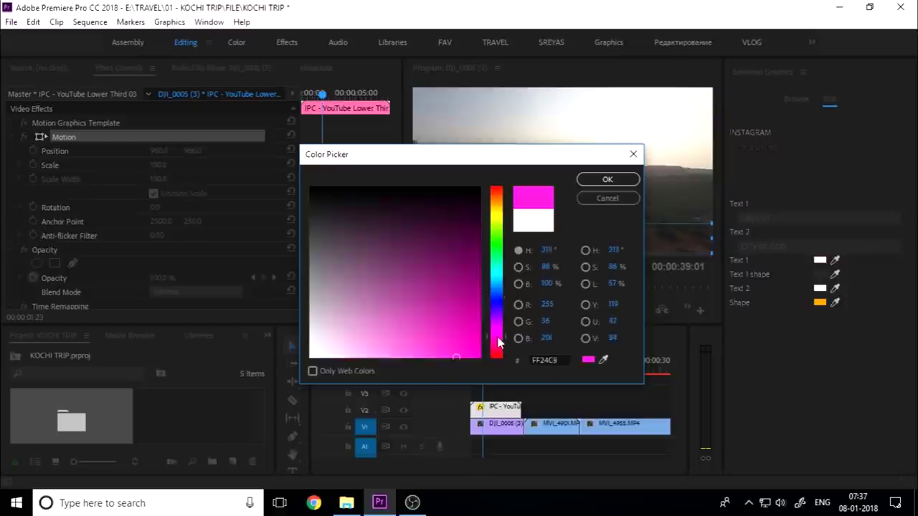
left_click_drag(460, 332, 433, 306)
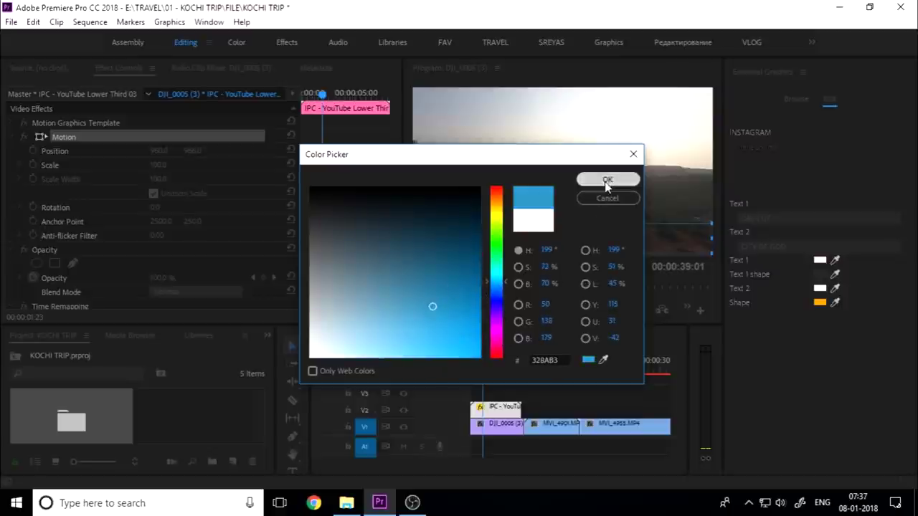
left_click(608, 179)
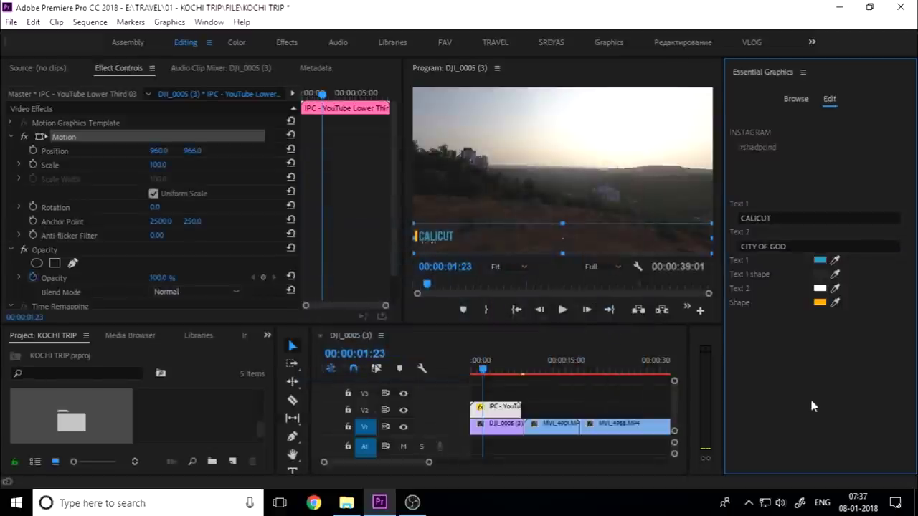
- Make the CITY OF GOD line pale grey-blue (#C4CBCE)
left_click(835, 288)
left_click(820, 259)
left_click(819, 288)
left_click(317, 324)
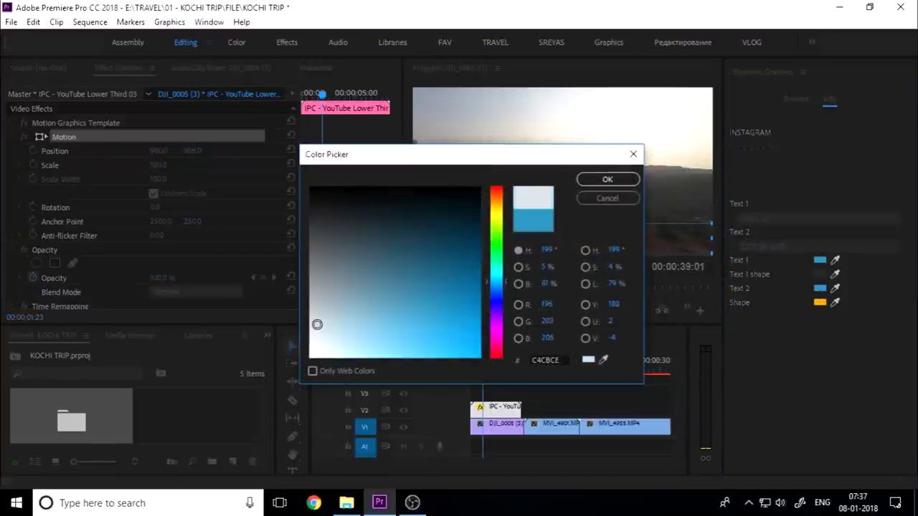
left_click(637, 180)
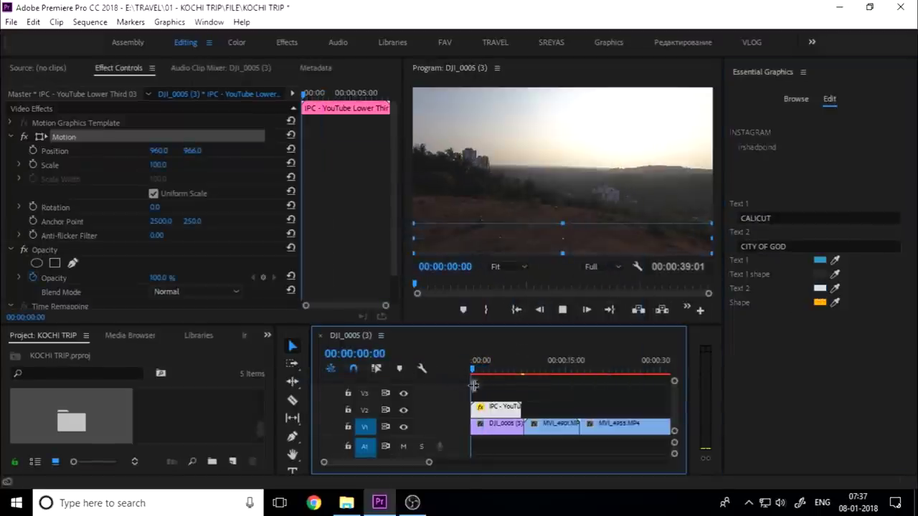
- Scale the CALICUT title to 134, move it to position 1295, 944.5, and replay to check
key("space")
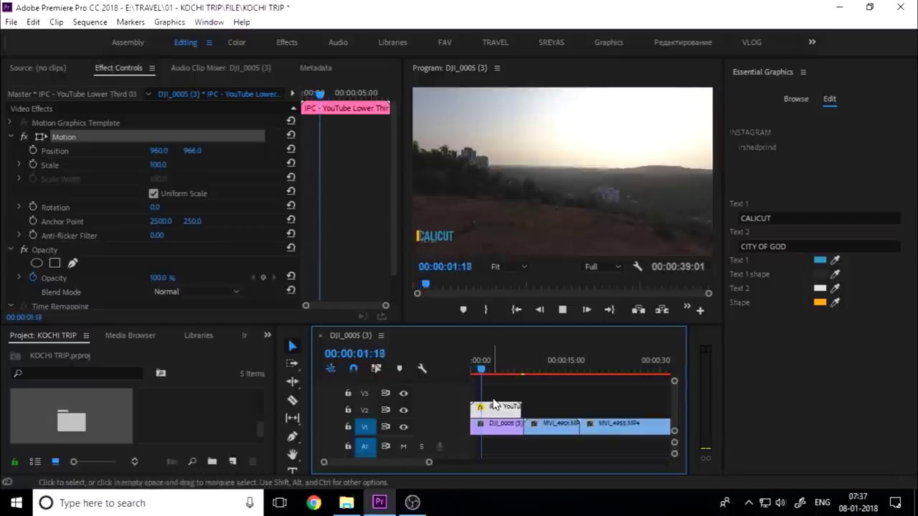
key("space")
left_click_drag(160, 166, 185, 167)
left_click(457, 230)
left_click_drag(457, 230, 521, 228)
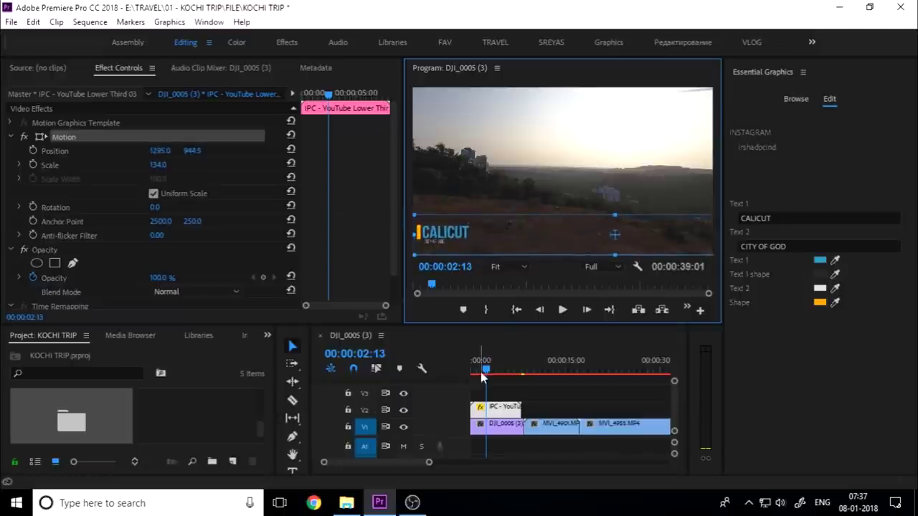
left_click_drag(482, 370, 439, 375)
key("space")
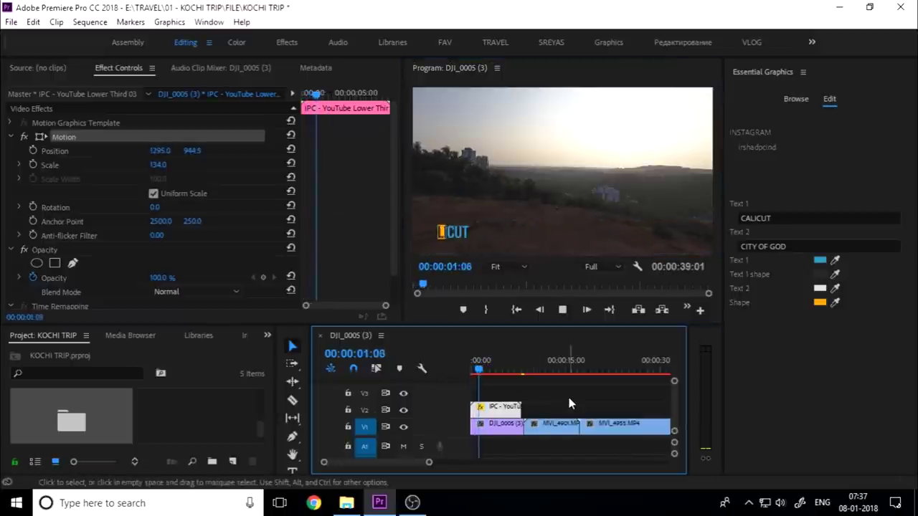
key("space")
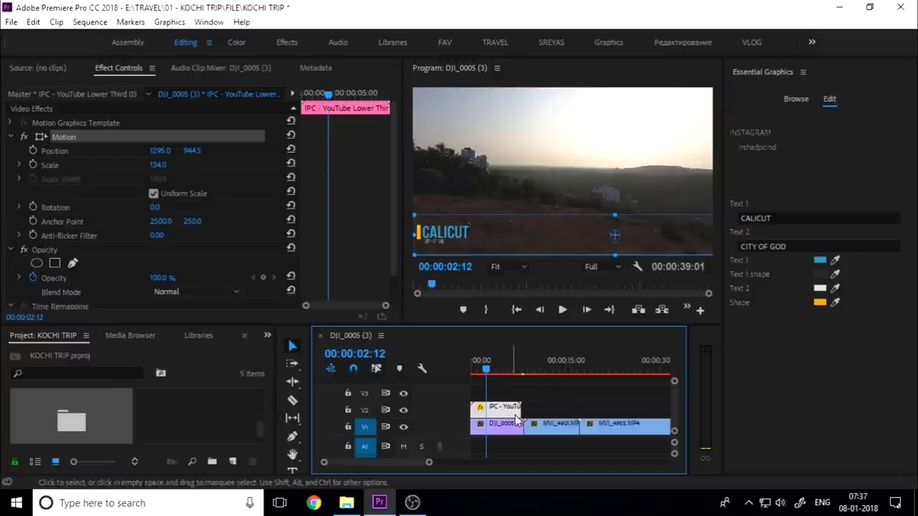
left_click(795, 99)
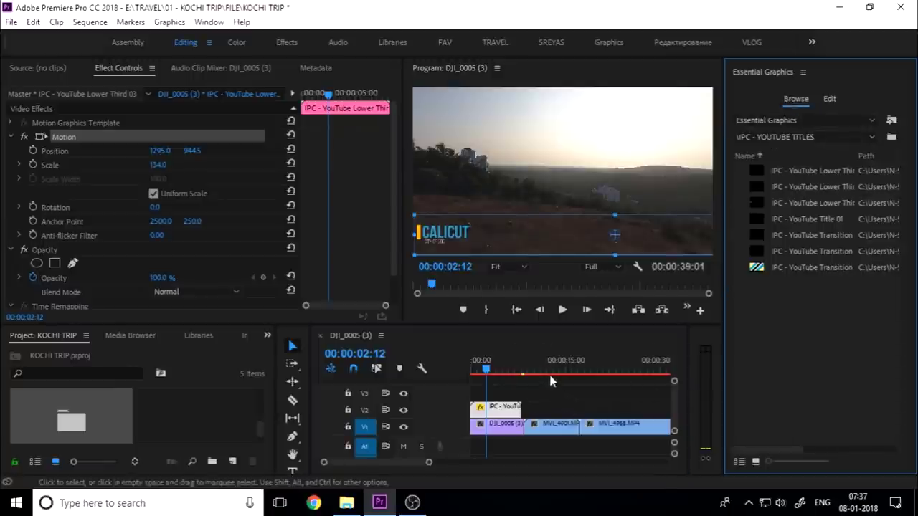
- Place IPC - YouTube Transition 01 on V2 near 15 s and scale it to frame size
left_click_drag(844, 239, 568, 409)
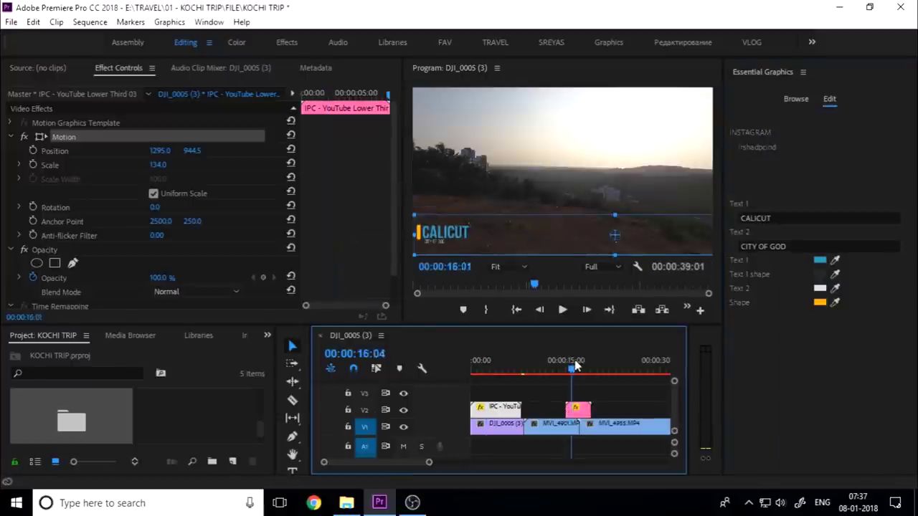
left_click_drag(574, 366, 560, 368)
left_click(576, 411)
right_click(576, 411)
left_click(614, 379)
right_click(585, 411)
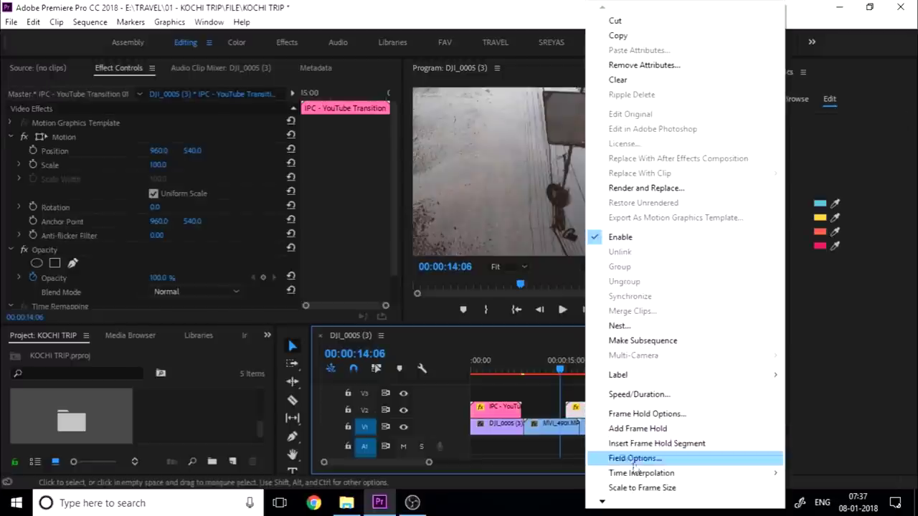
left_click(641, 487)
key("space")
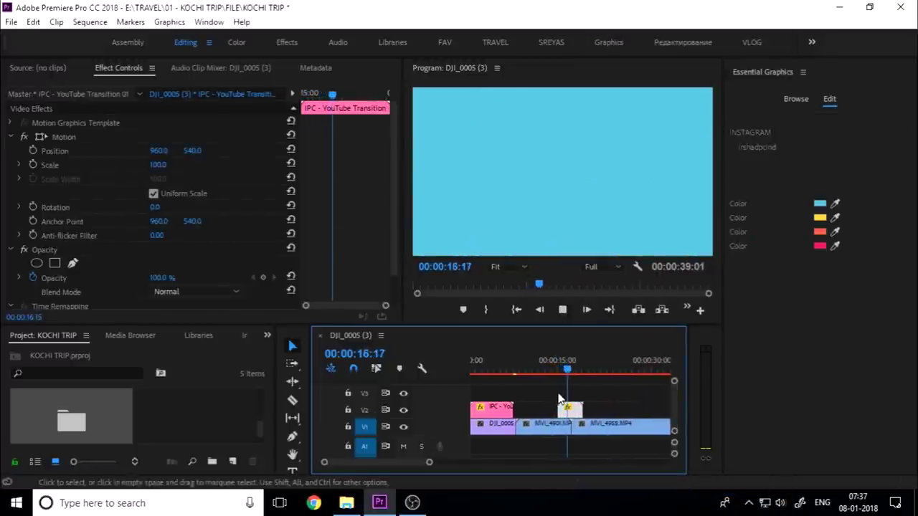
key("space")
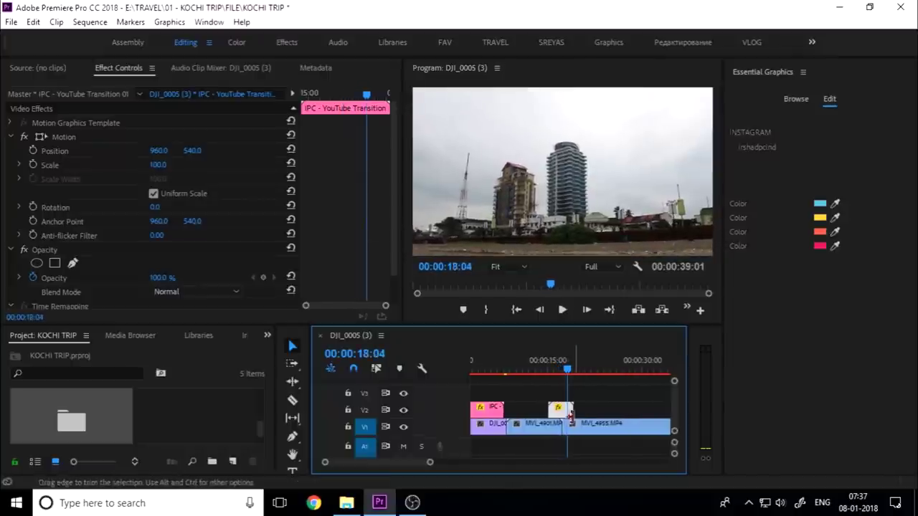
- Shift the transition 19 frames later over the cut and preview it from 15:09
key("=")
key("=")
key("=")
left_click(543, 366)
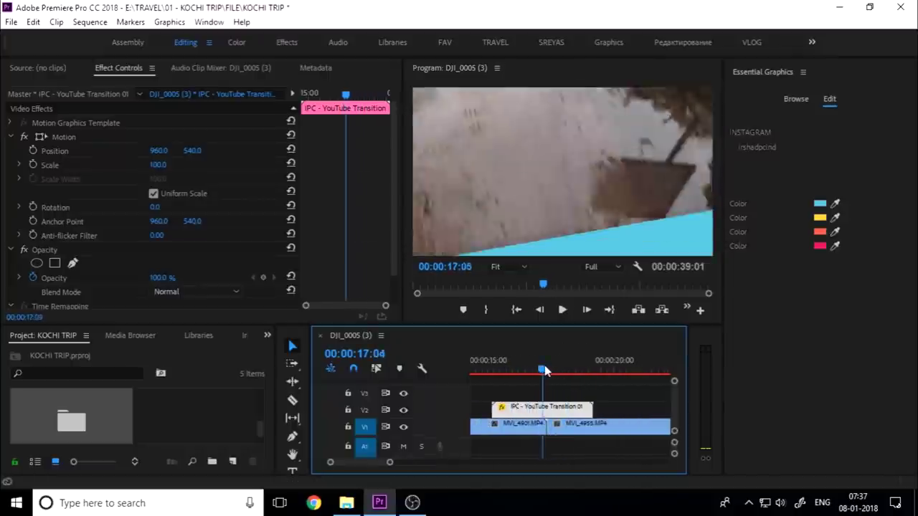
left_click_drag(553, 409, 573, 411)
key("space")
left_click(498, 379)
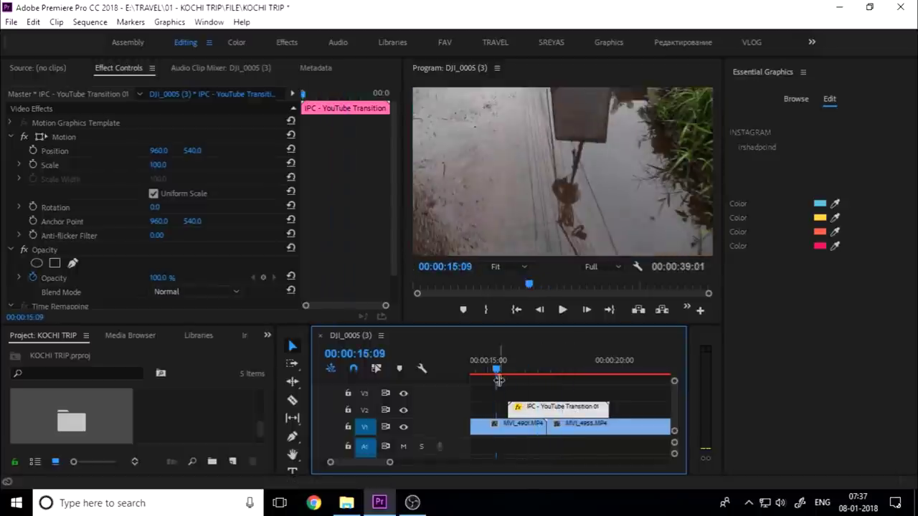
key("space")
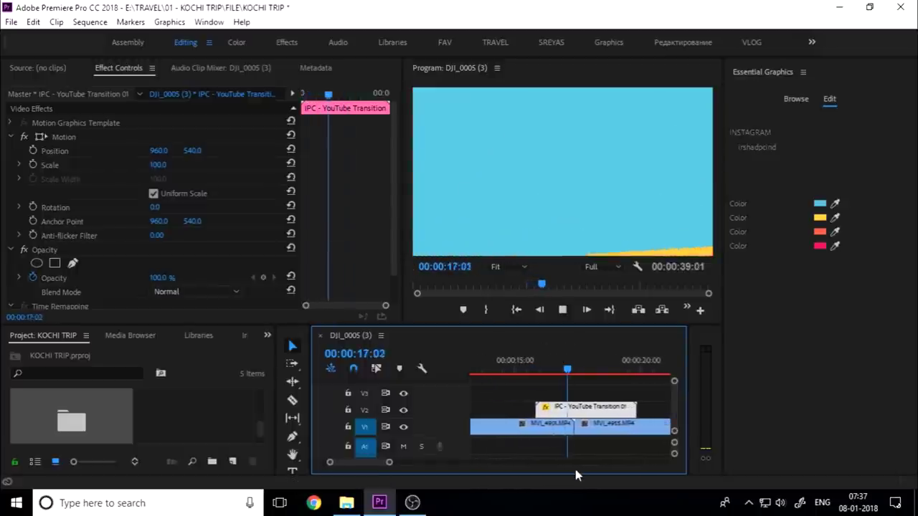
key("minus")
left_click(528, 369)
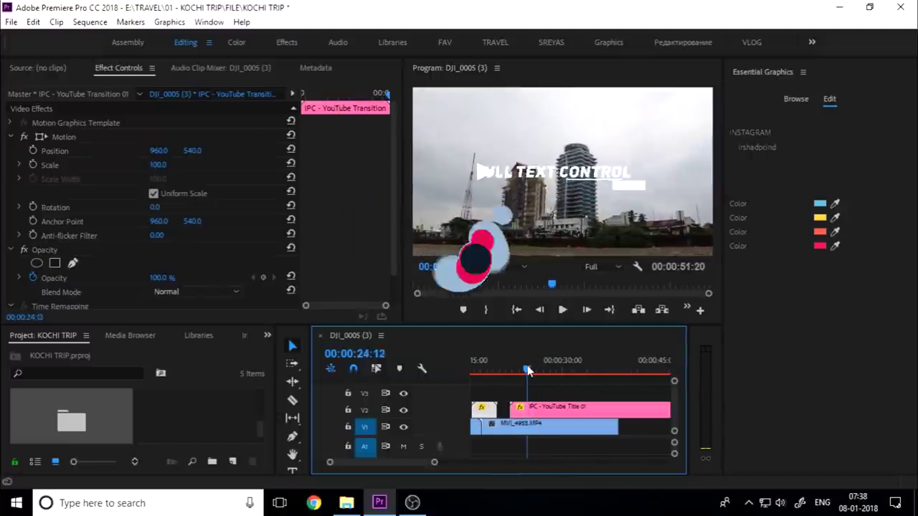